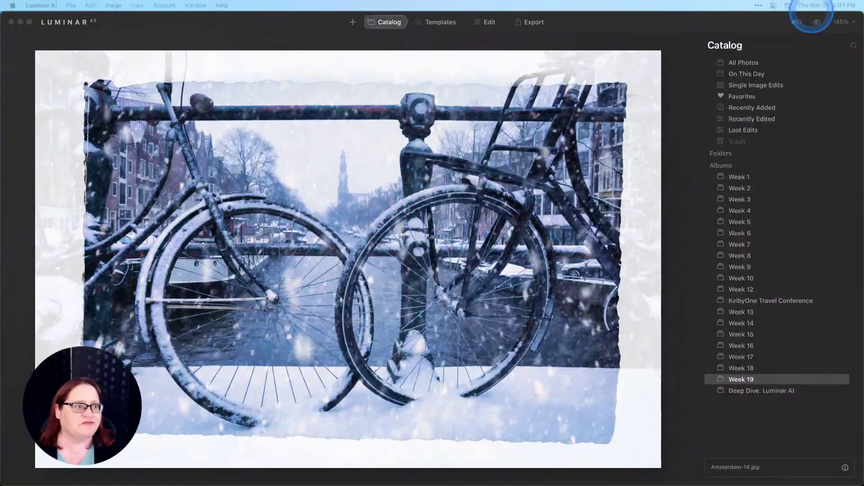
Compare the edited bicycle photo against the original with the eye toggle.
left_click(816, 22)
left_click(816, 22)
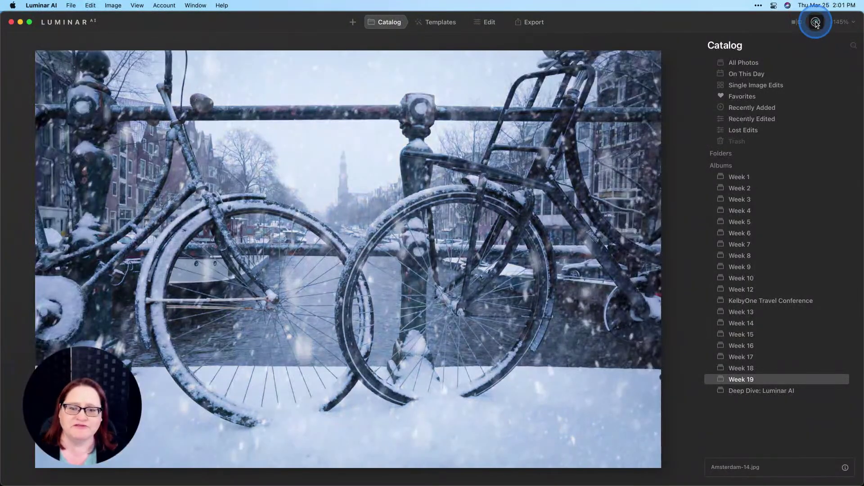
left_click(816, 23)
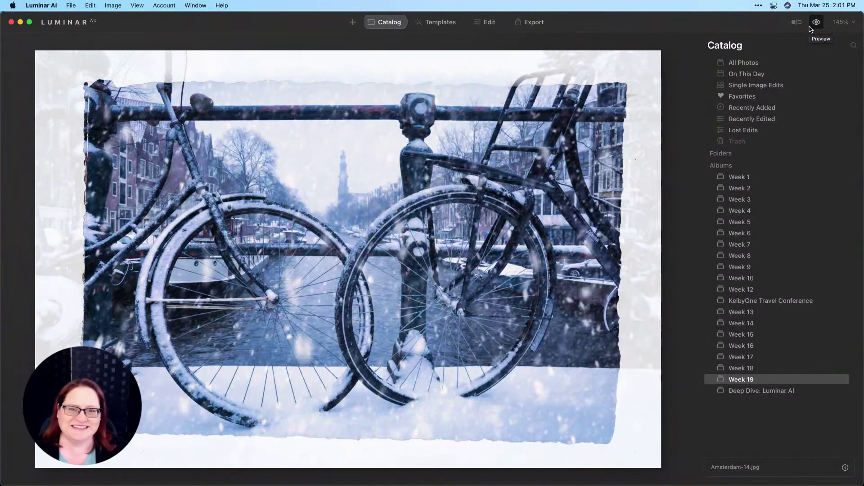
Revert Amsterdam-14.jpg to its original using Adjustments > Revert to Original.
right_click(546, 122)
mouse_move(590, 154)
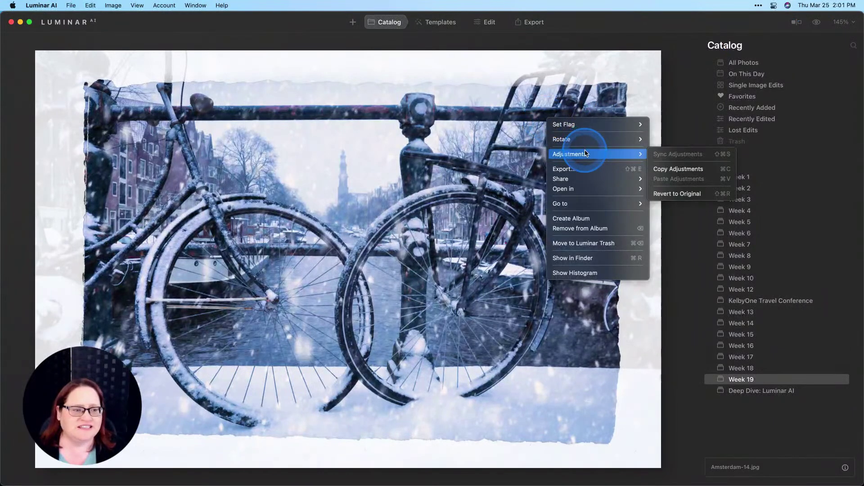
left_click(669, 195)
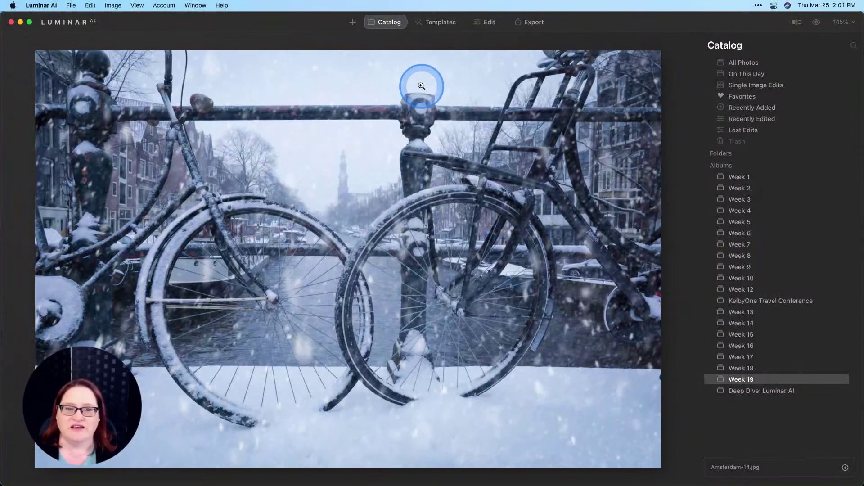
Apply the Fast Fix template from Favorites after browsing Scenery, then compare with the original.
left_click(444, 26)
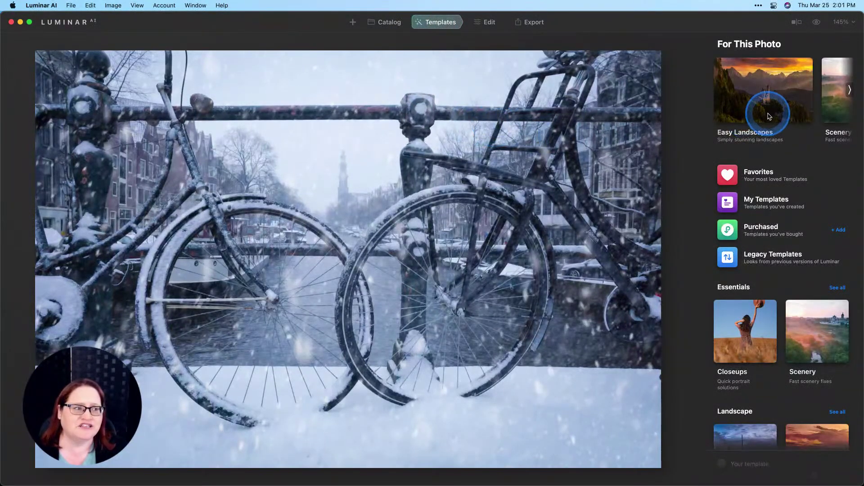
scroll(769, 116, "right", 5)
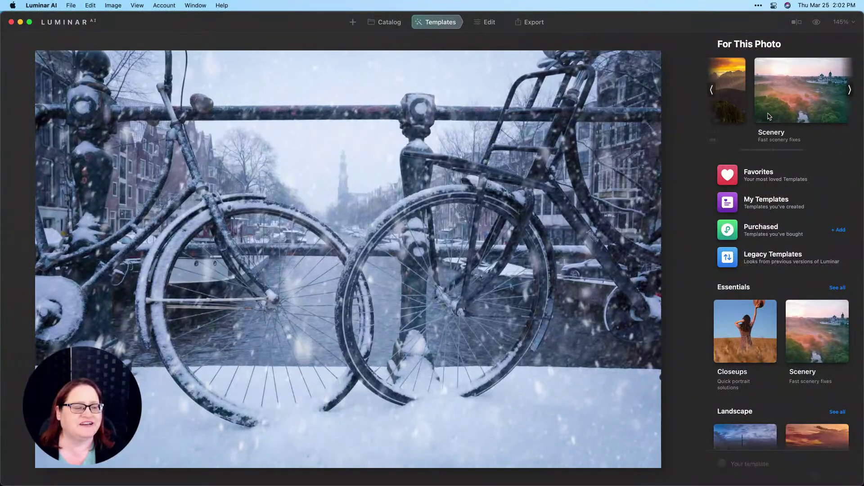
left_click(804, 108)
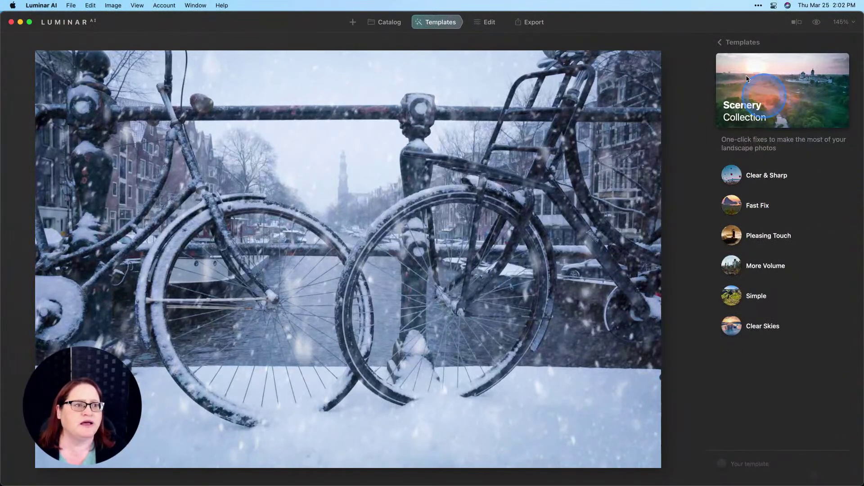
left_click(720, 44)
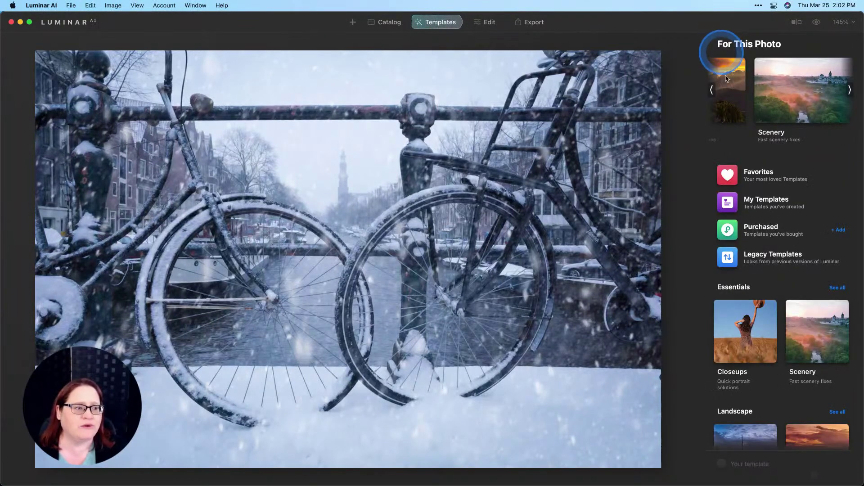
left_click(742, 177)
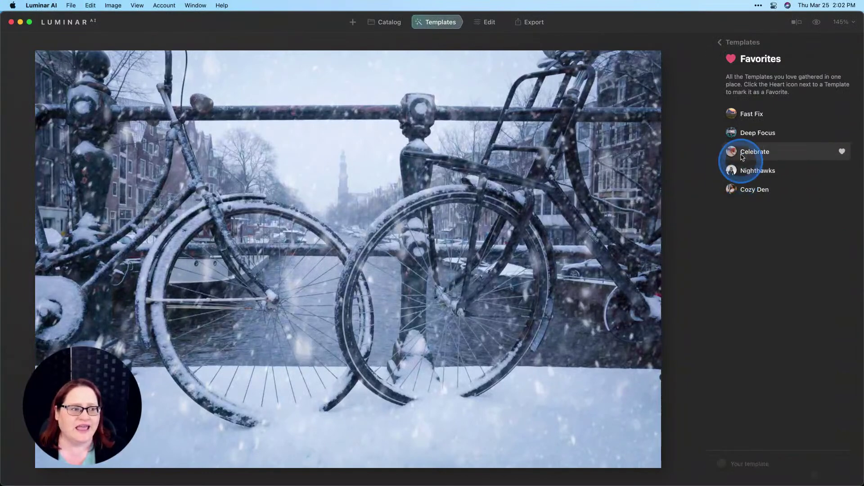
left_click(744, 117)
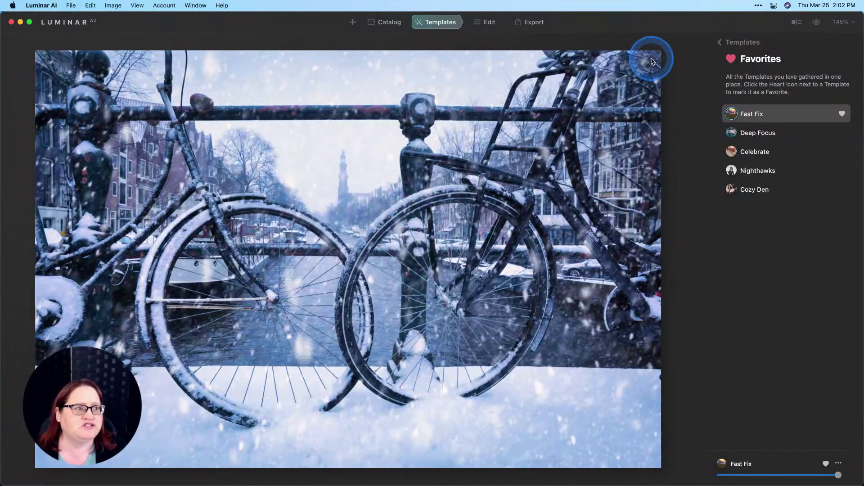
left_click(815, 24)
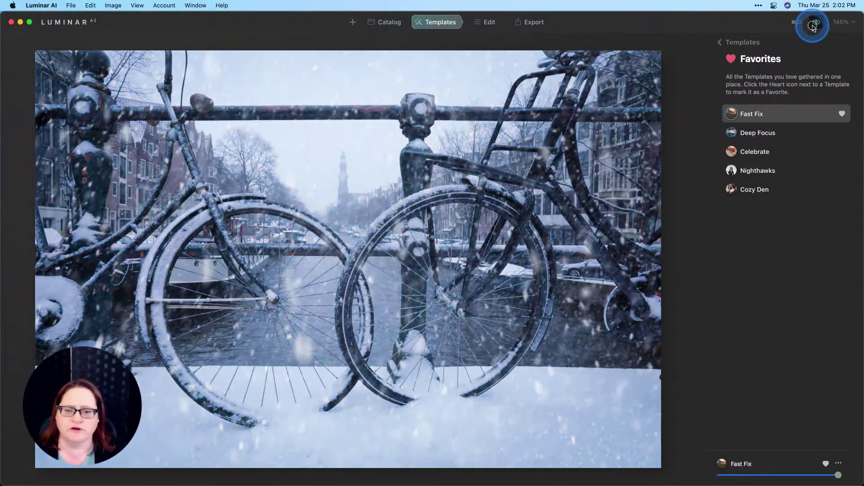
left_click(815, 23)
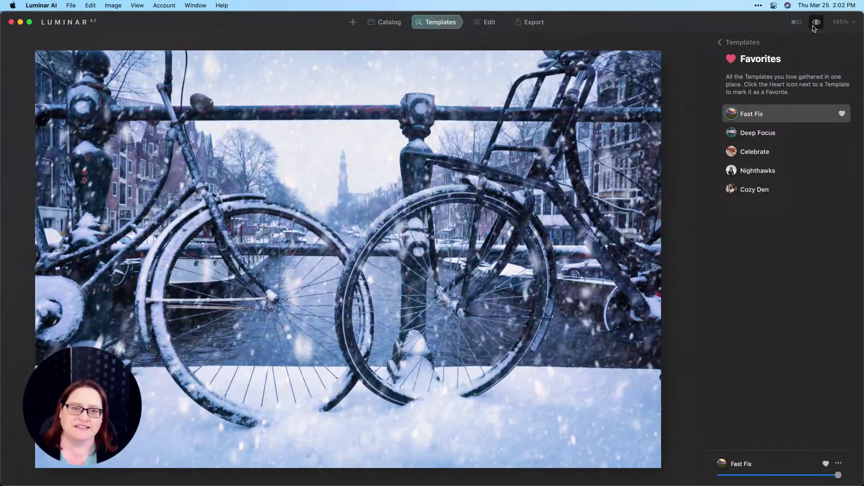
In Edit's Local Masking, add a Texture layer and open the Load Texture browser.
left_click(495, 26)
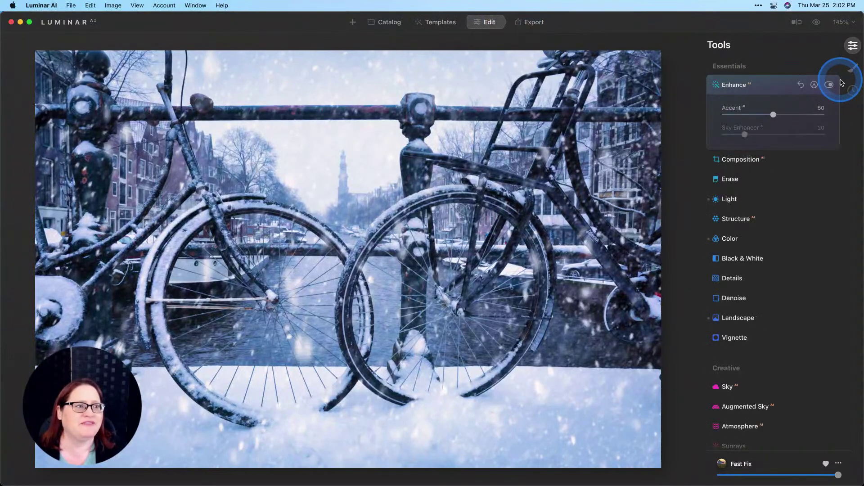
left_click(851, 74)
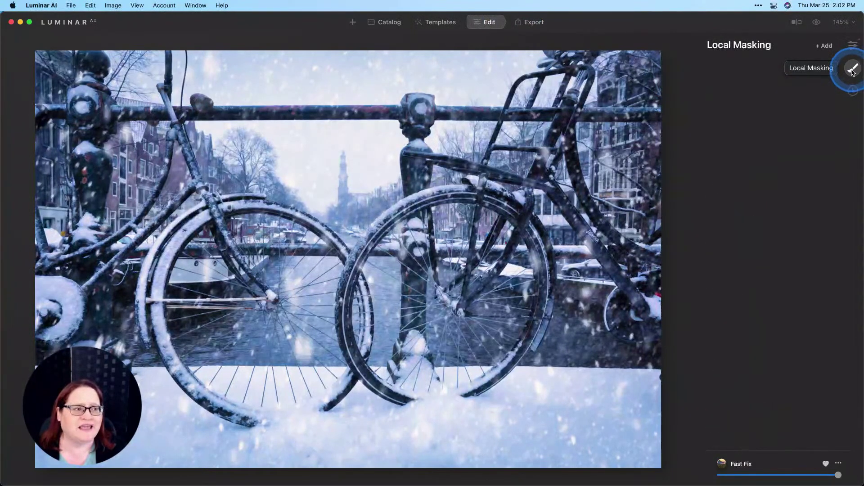
left_click(832, 51)
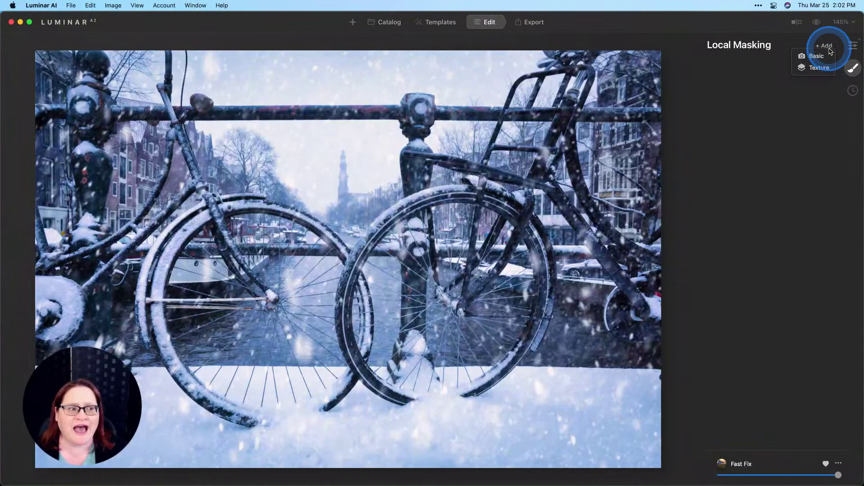
left_click(822, 68)
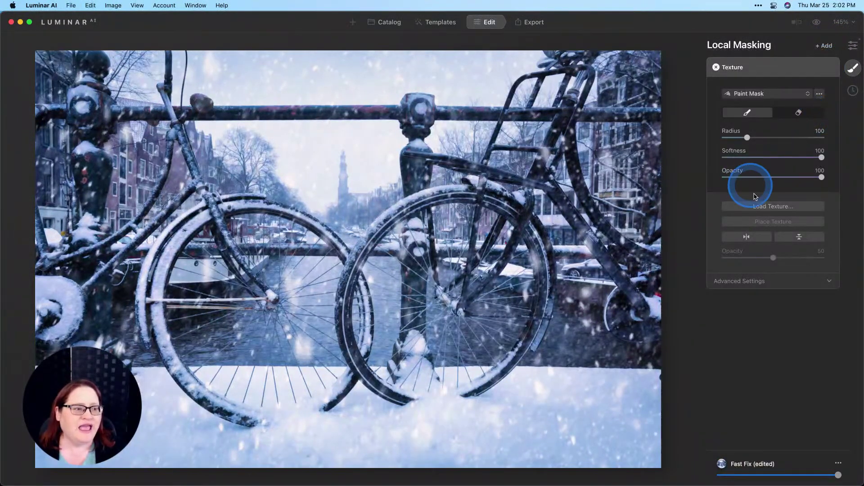
left_click(775, 206)
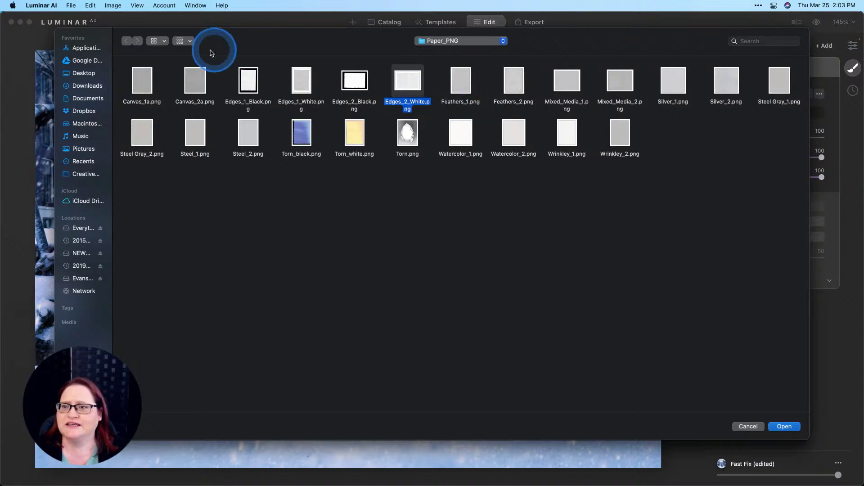
Switch the file browser to list and column views and look through the JPEG texture folder.
left_click(163, 43)
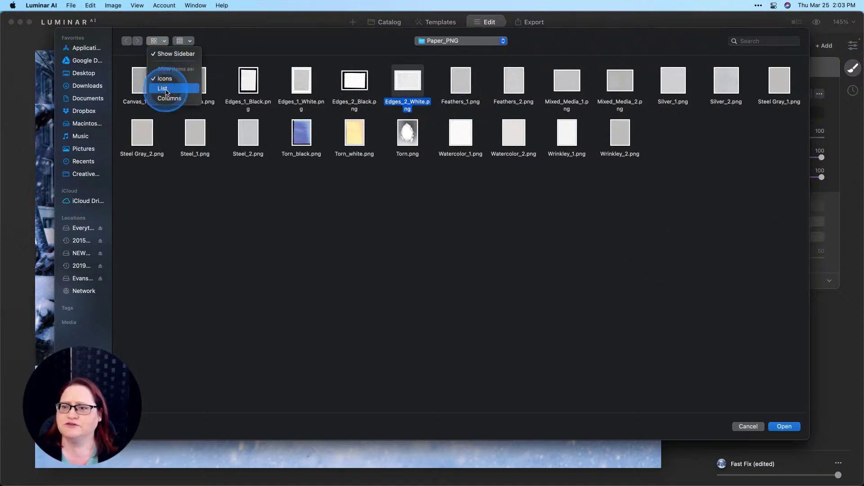
left_click(172, 38)
left_click(168, 40)
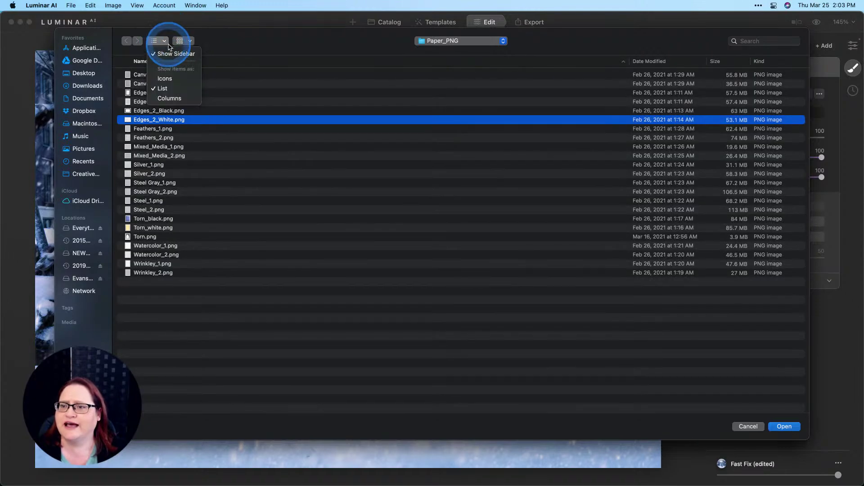
left_click(182, 107)
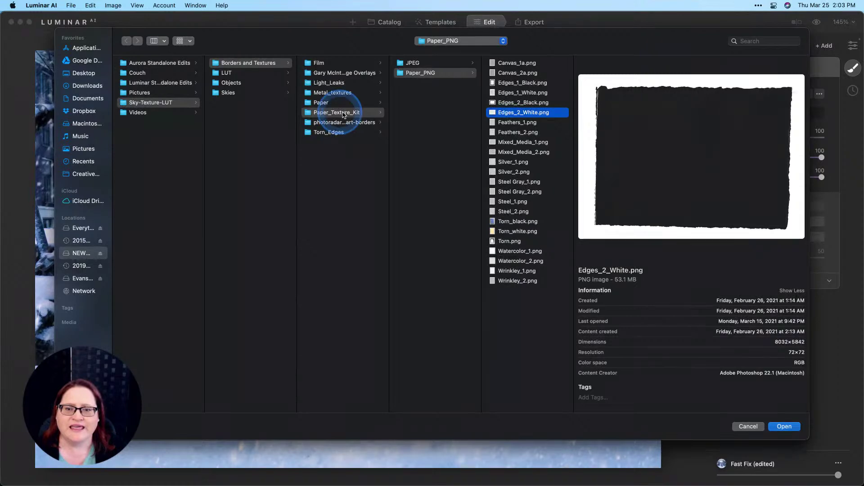
left_click(427, 66)
scroll(508, 83, "down", 5)
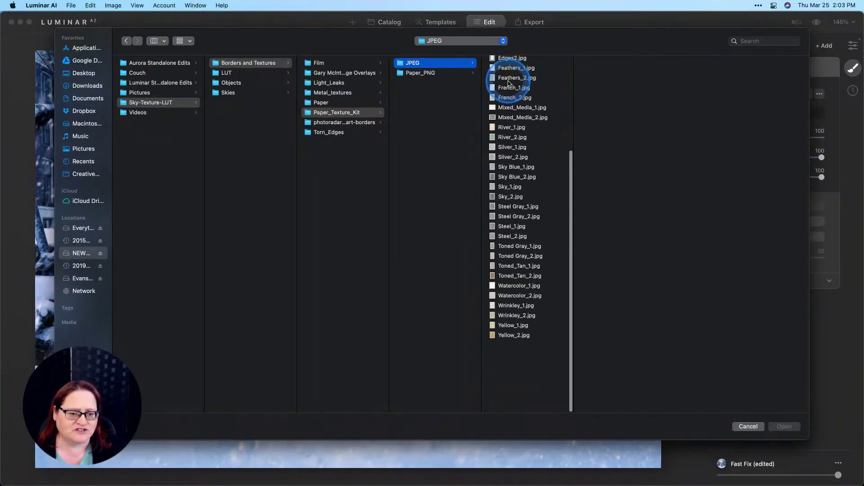
scroll(509, 83, "up", 5)
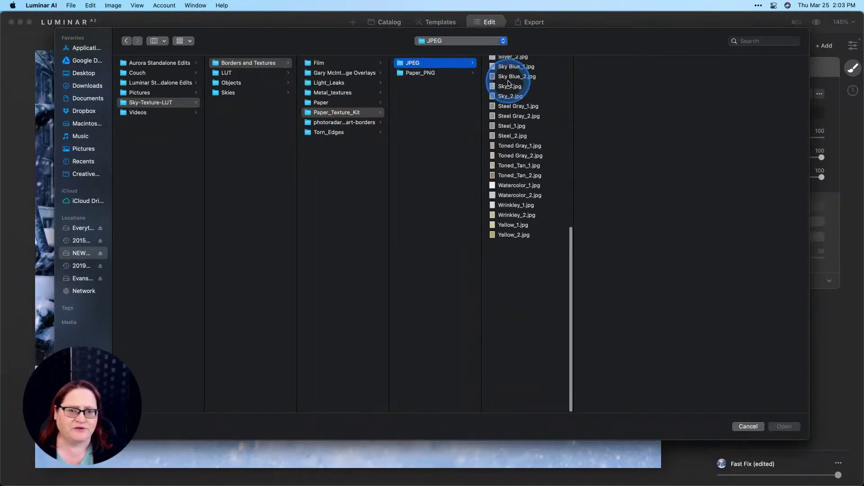
left_click(432, 73)
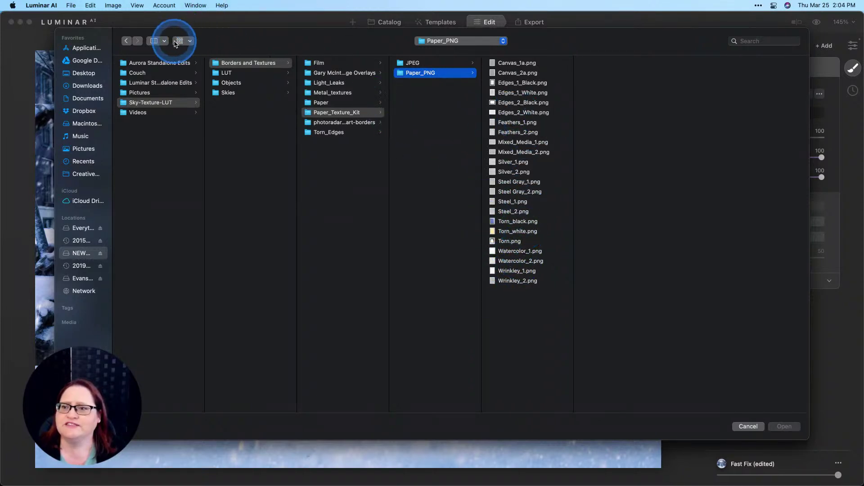
Load Edges_2_White.png from the Paper_PNG folder as the texture.
left_click(159, 41)
left_click(163, 56)
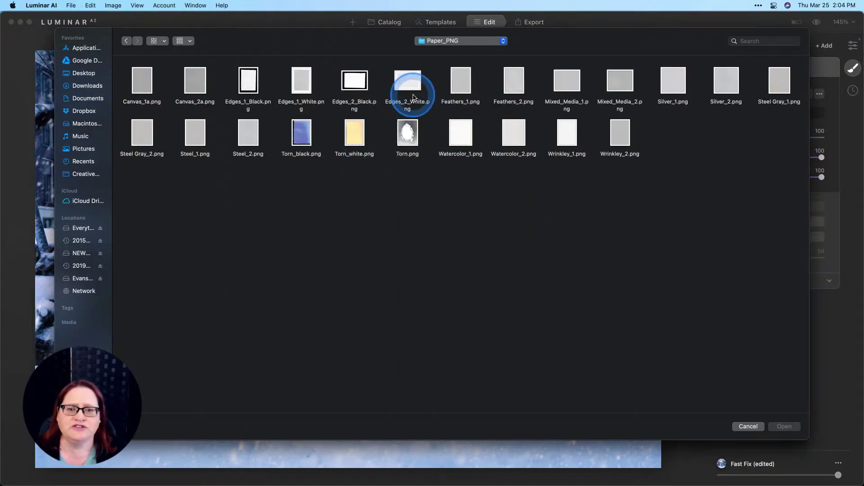
left_click(408, 87)
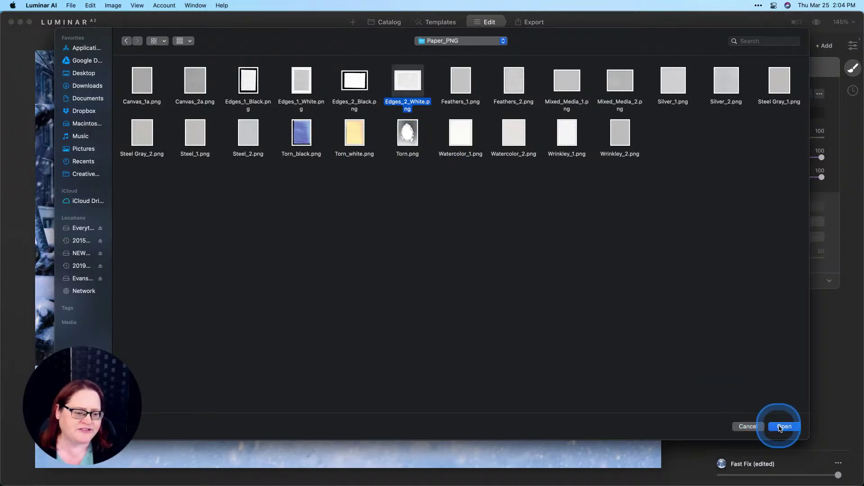
left_click(780, 428)
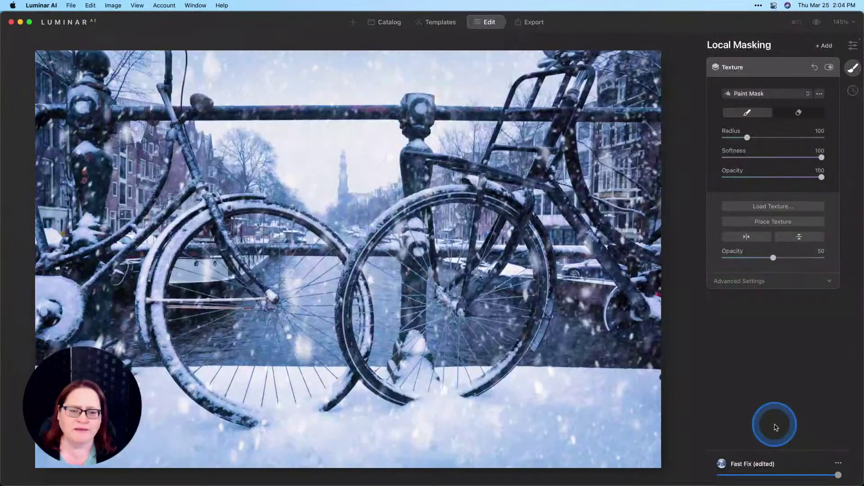
Raise the texture opacity to 100, paint the mask across the photo, and enter Place Texture.
left_click(768, 332)
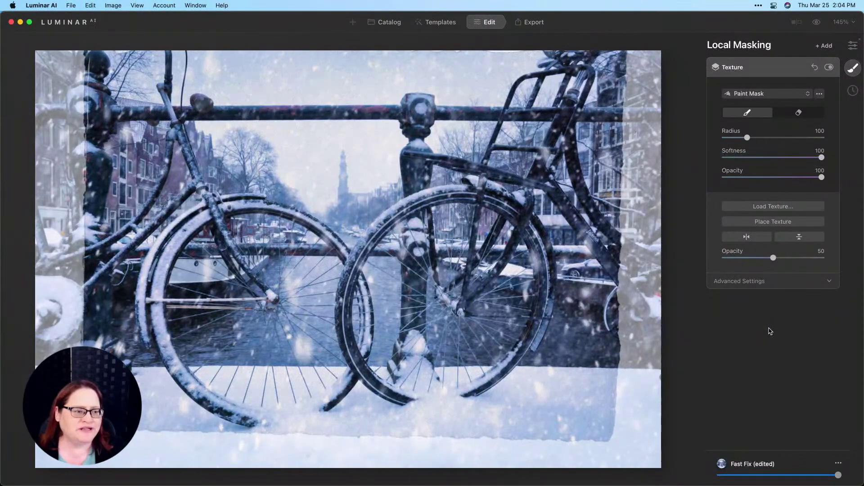
left_click(774, 258)
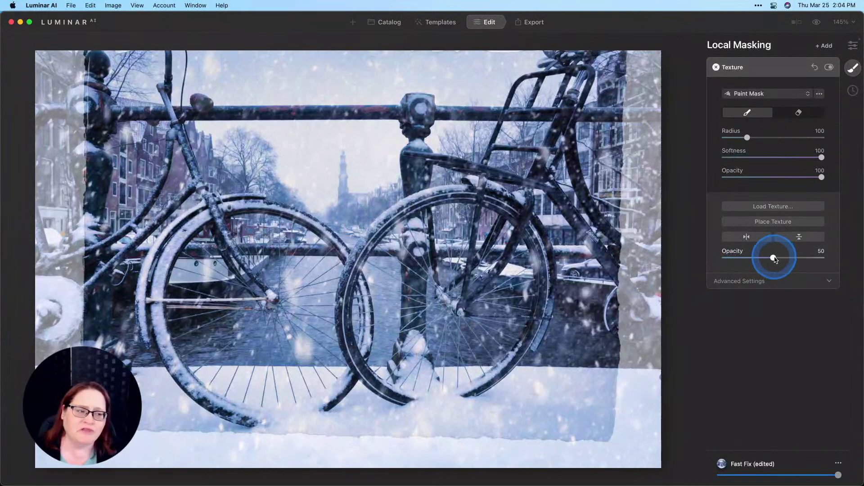
left_click_drag(775, 260, 861, 261)
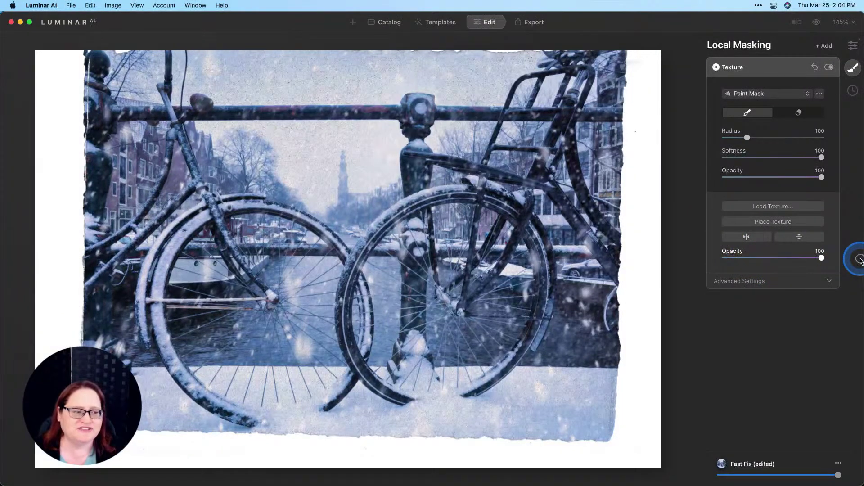
left_click(792, 265)
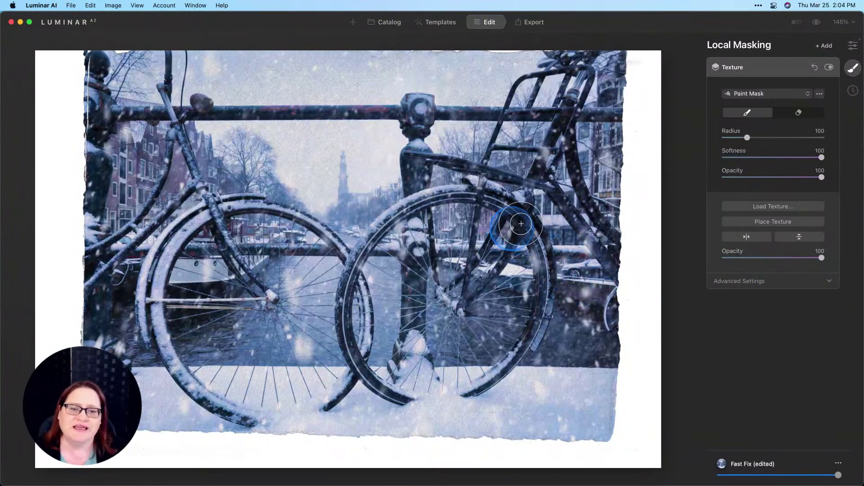
left_click(322, 183)
left_click(383, 134)
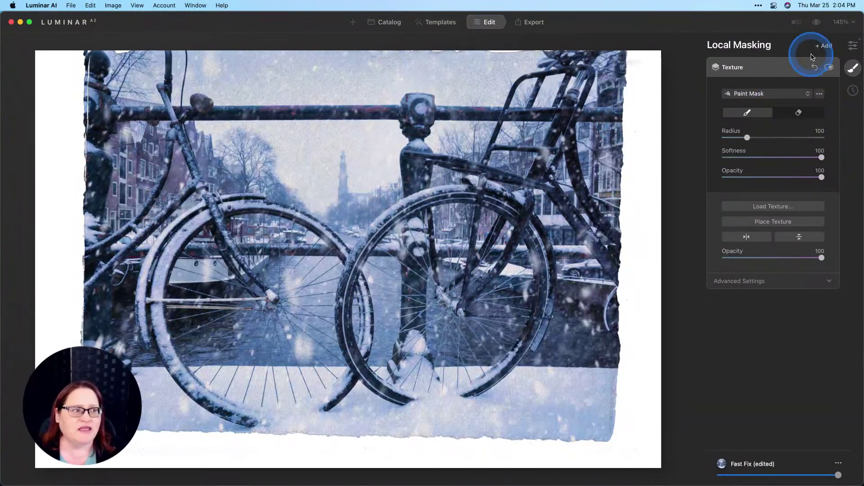
left_click(772, 221)
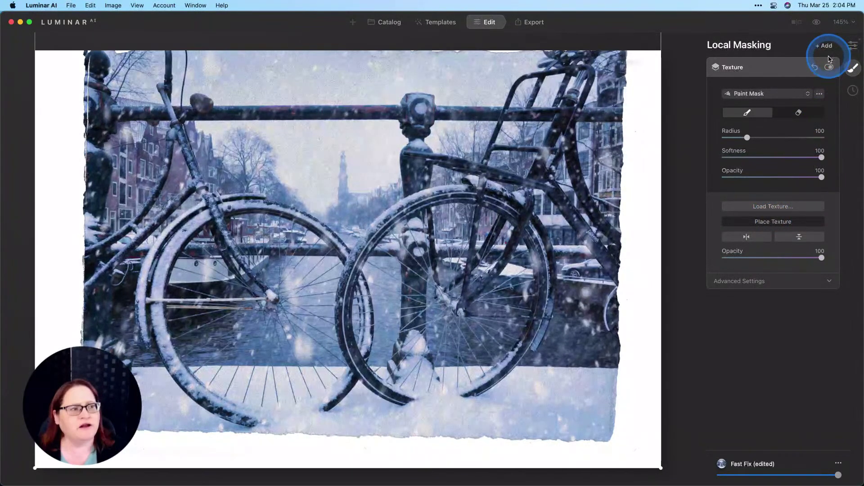
At 25% zoom, pull the texture's top edge down so the frame starts lower.
left_click(842, 22)
left_click(834, 54)
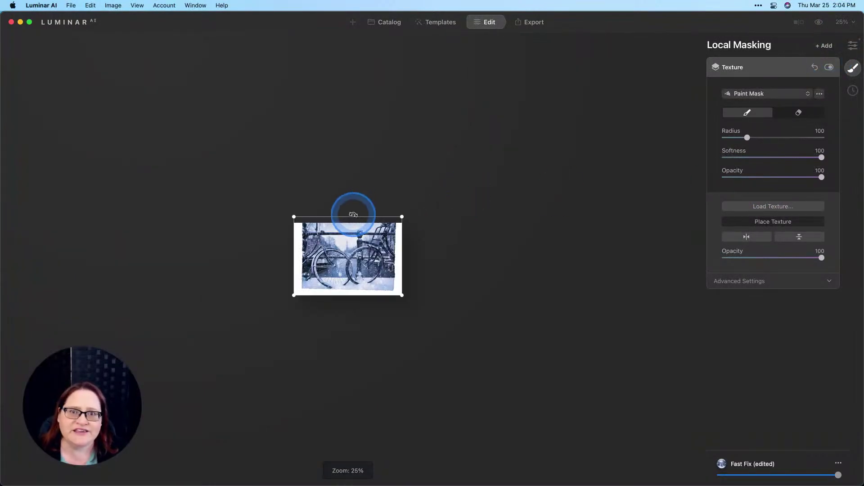
left_click_drag(348, 217, 347, 222)
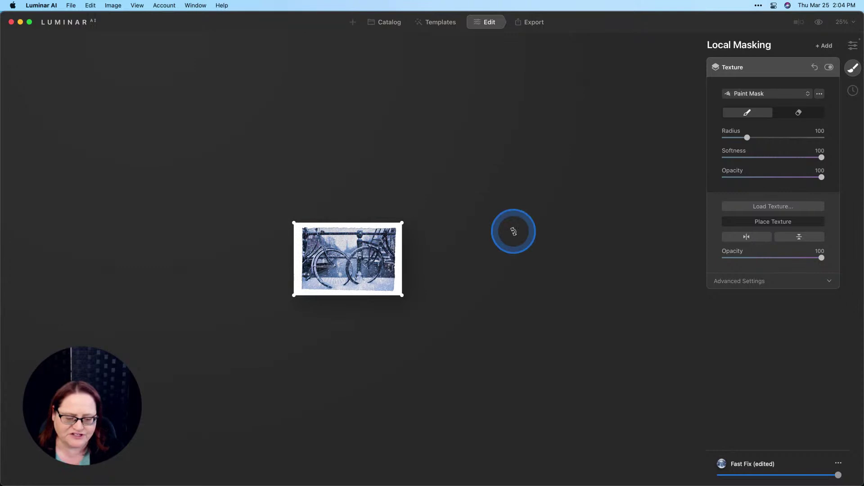
left_click(513, 231)
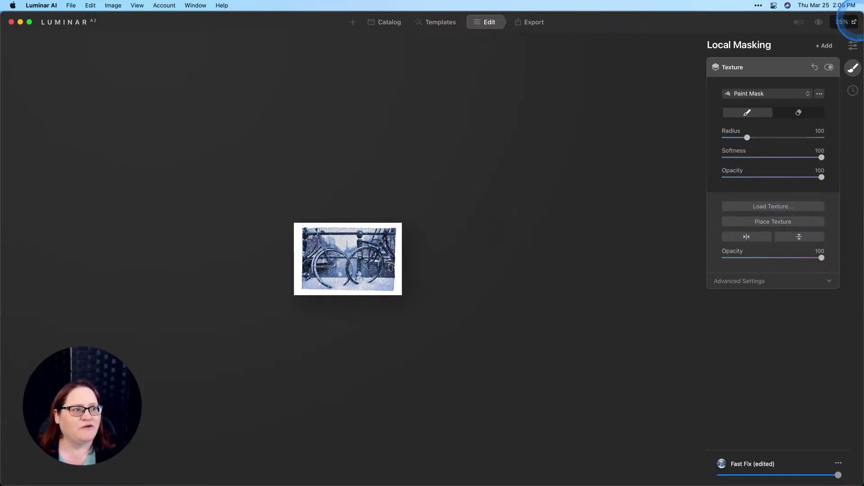
Zoom back to 145% and lower the texture opacity to 88.
left_click(846, 21)
left_click(829, 36)
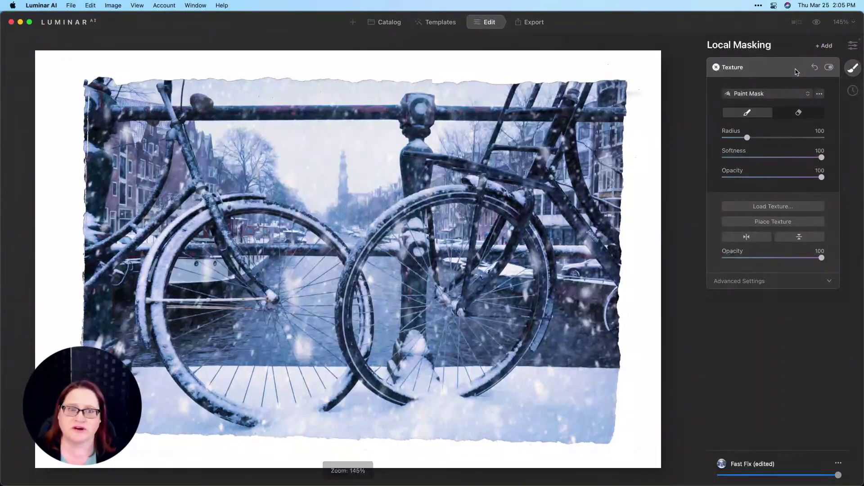
left_click(809, 75)
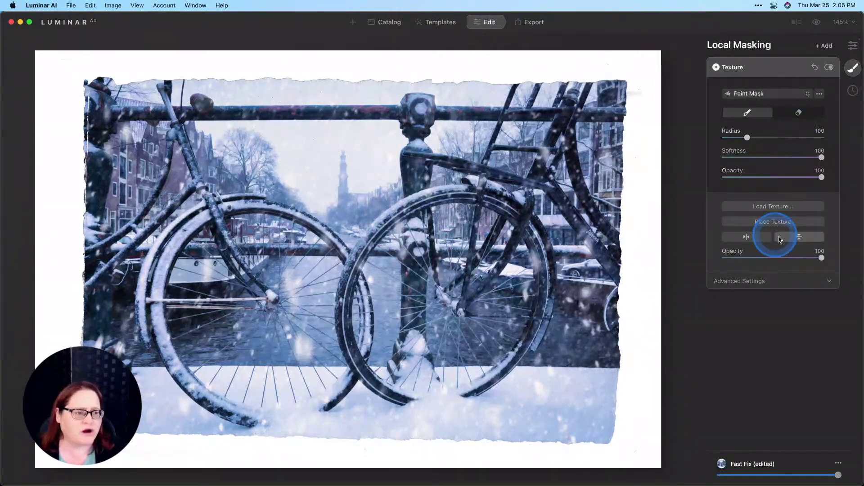
left_click_drag(821, 257, 815, 258)
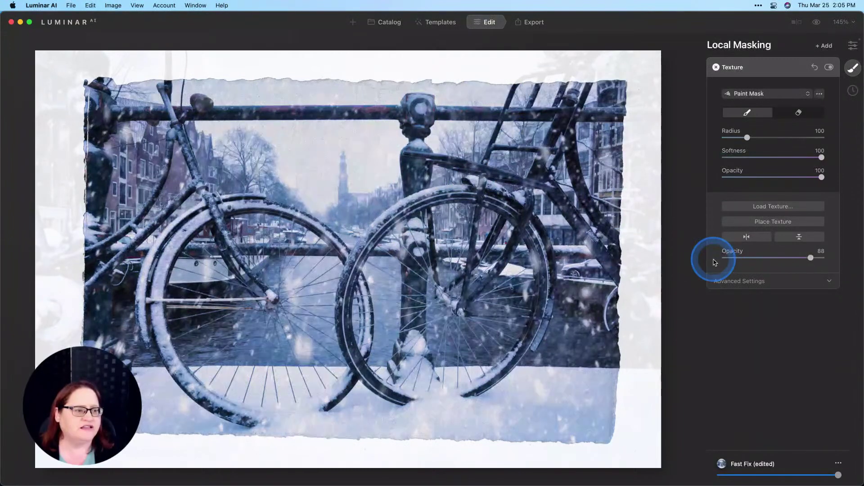
Erase the texture along the railing and right bicycle's top with a 53% opacity eraser.
left_click(798, 113)
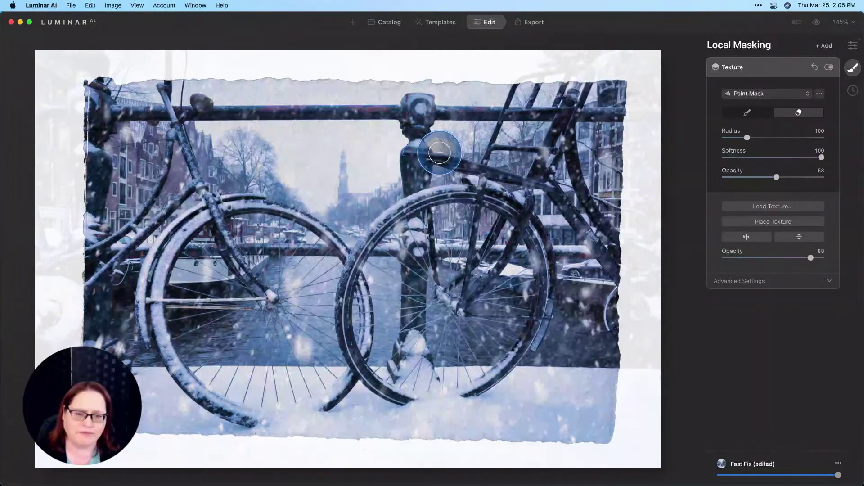
key("bracketright")
key("bracketright")
key("bracketright")
key("bracketright")
key("bracketright")
key("bracketright")
key("bracketright")
key("bracketright")
key("bracketright")
key("bracketright")
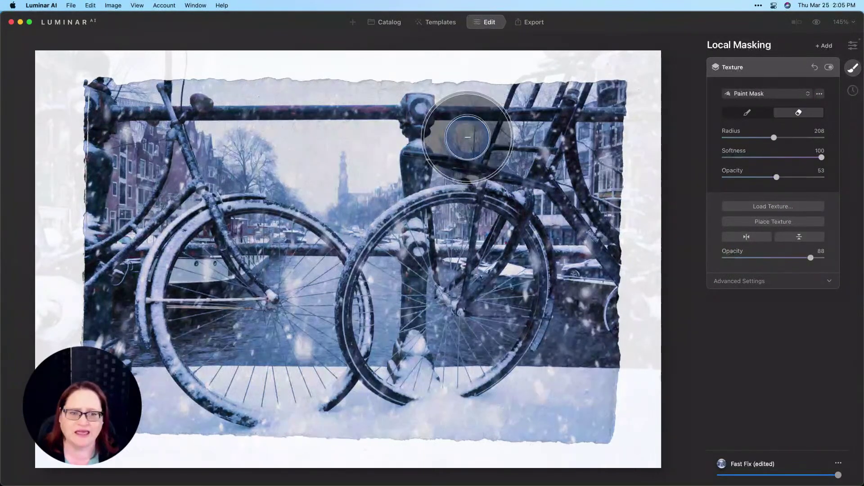
mouse_move(517, 126)
left_mouse_down()
mouse_move(393, 130)
mouse_move(203, 109)
mouse_move(227, 141)
mouse_move(303, 189)
mouse_move(502, 137)
mouse_move(183, 127)
mouse_move(447, 139)
mouse_move(331, 160)
mouse_move(203, 145)
mouse_move(209, 147)
left_mouse_up()
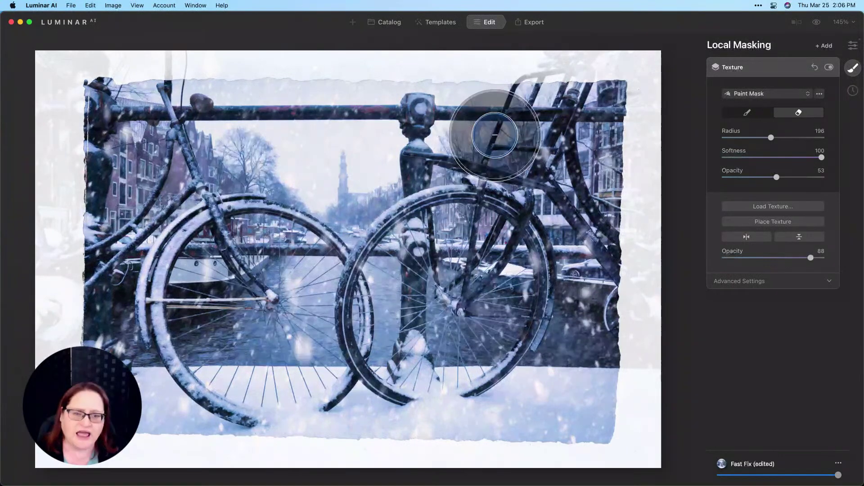
key("bracketleft")
key("bracketleft")
key("bracketleft")
mouse_move(477, 110)
left_mouse_down()
mouse_move(249, 112)
mouse_move(226, 119)
mouse_move(317, 191)
mouse_move(317, 151)
mouse_move(404, 148)
mouse_move(328, 179)
mouse_move(491, 113)
left_mouse_up()
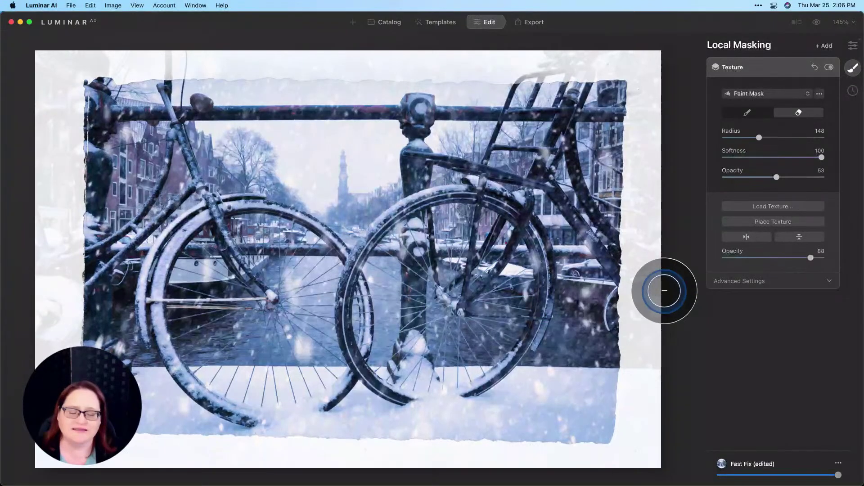
Reset the torn-paper texture layer and add a fresh Texture layer.
left_click(816, 67)
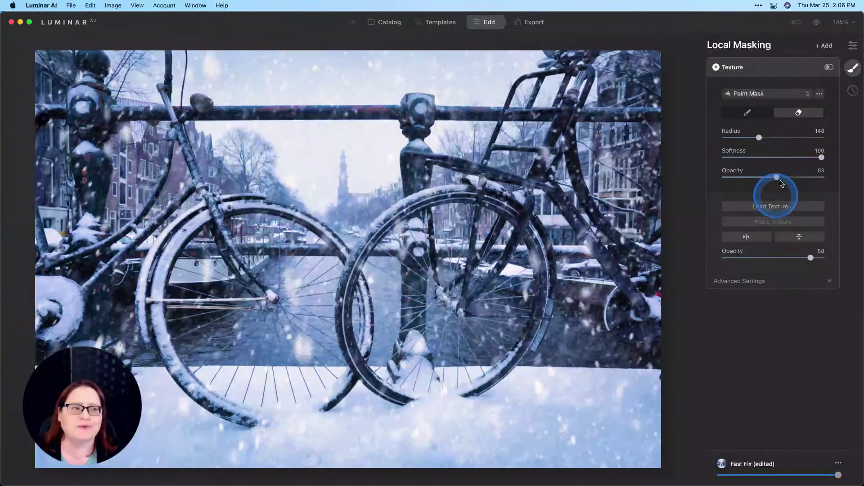
left_click(825, 46)
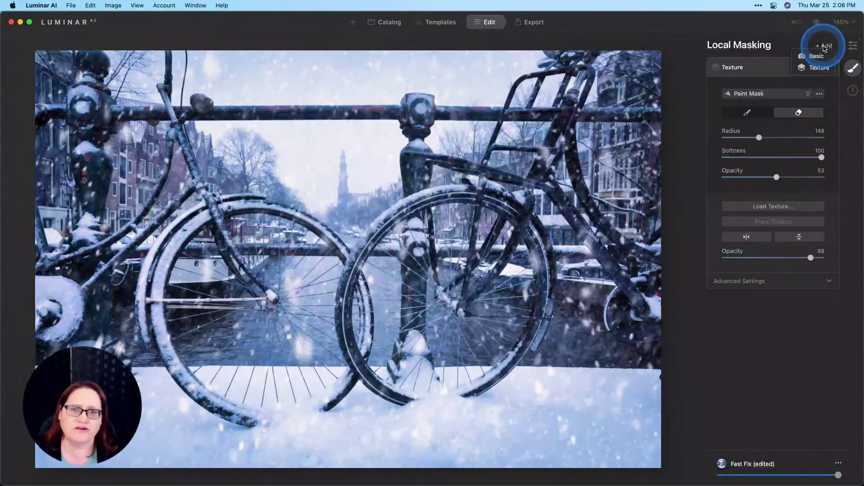
left_click(819, 69)
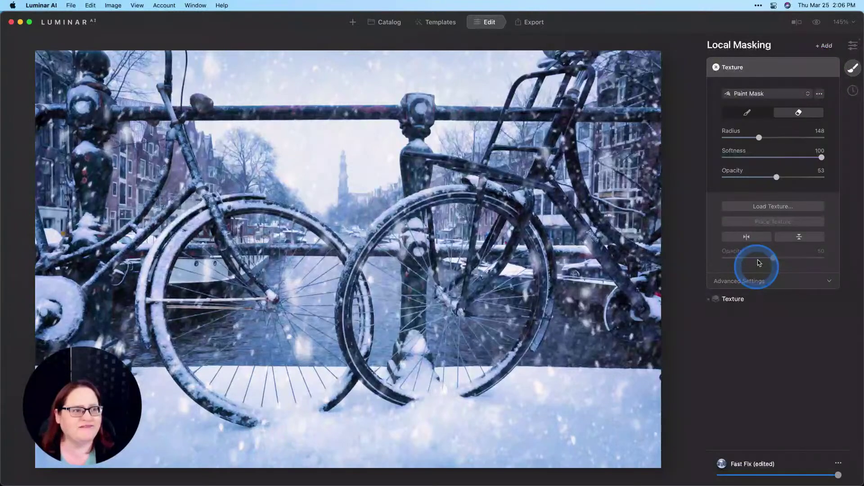
Load Edges2.jpg from the Paper_Texture_Kit JPEG folder and set its opacity to 100.
left_click(773, 208)
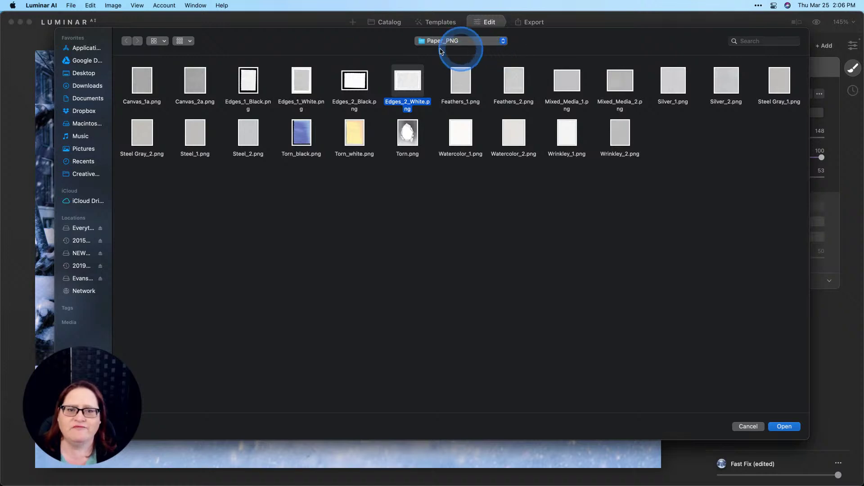
left_click(432, 47)
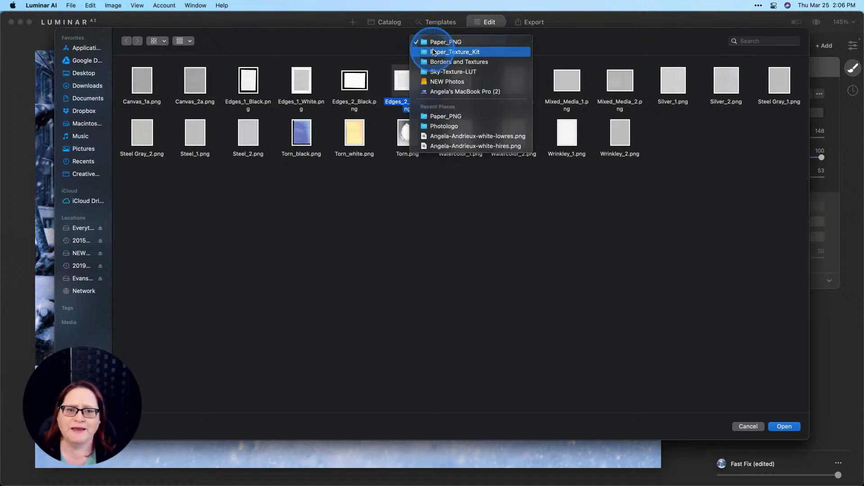
left_click(433, 53)
left_click(139, 93)
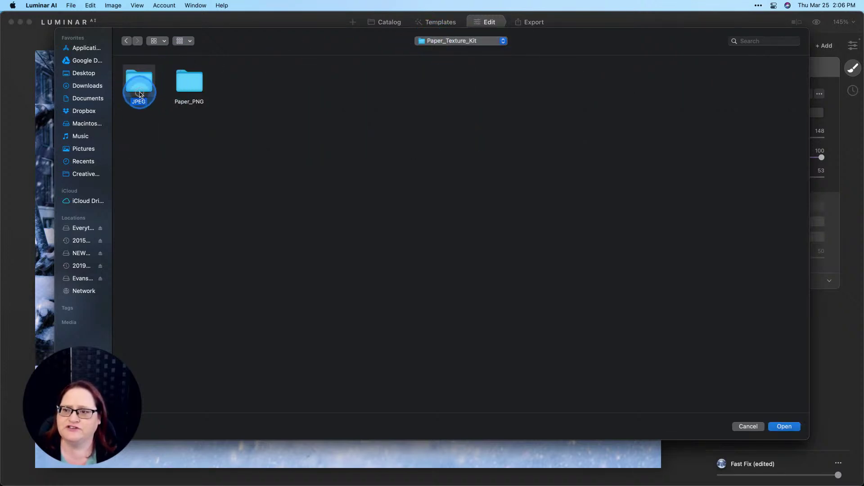
double_click(139, 93)
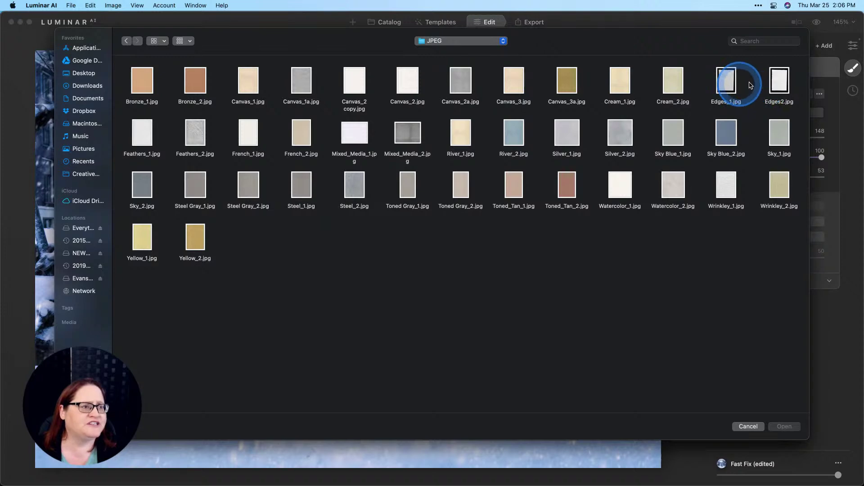
left_click(780, 80)
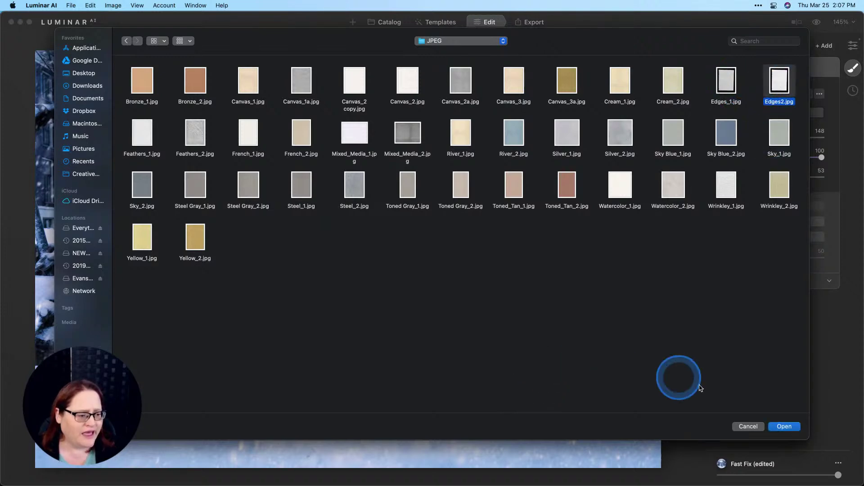
left_click(784, 426)
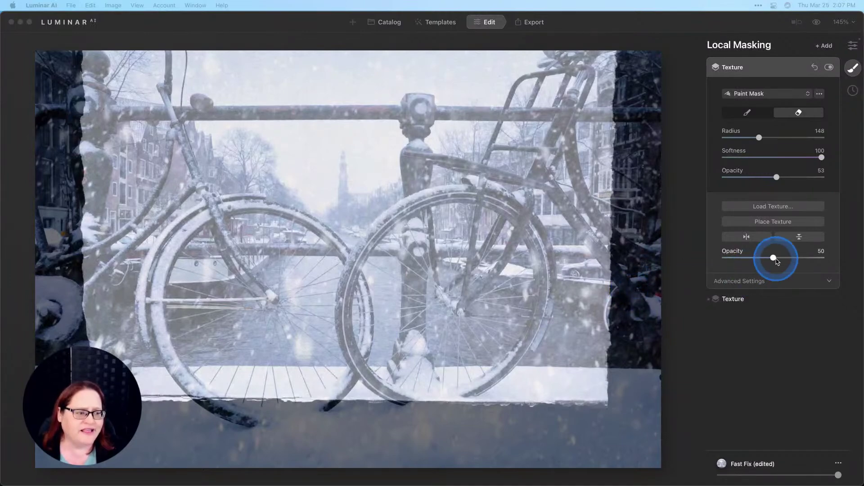
left_click_drag(775, 259, 848, 259)
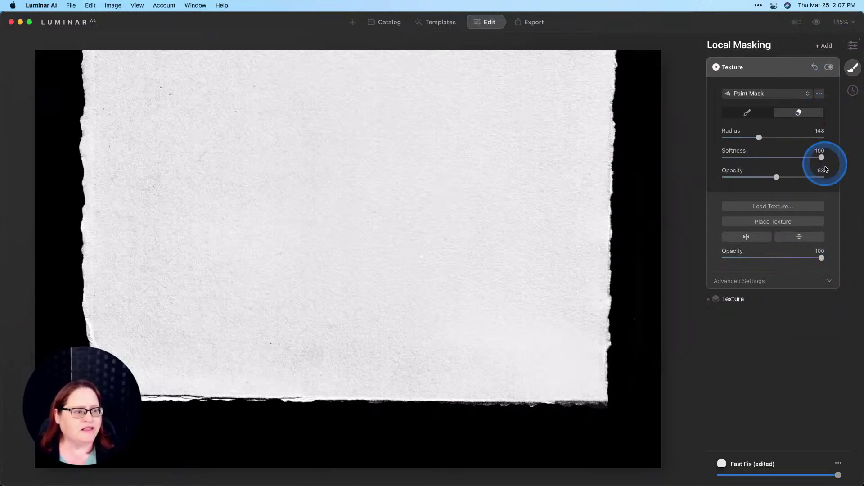
At 25% zoom, squash the Edges2 texture down to fit the photo, then Fit to Screen.
left_click(780, 222)
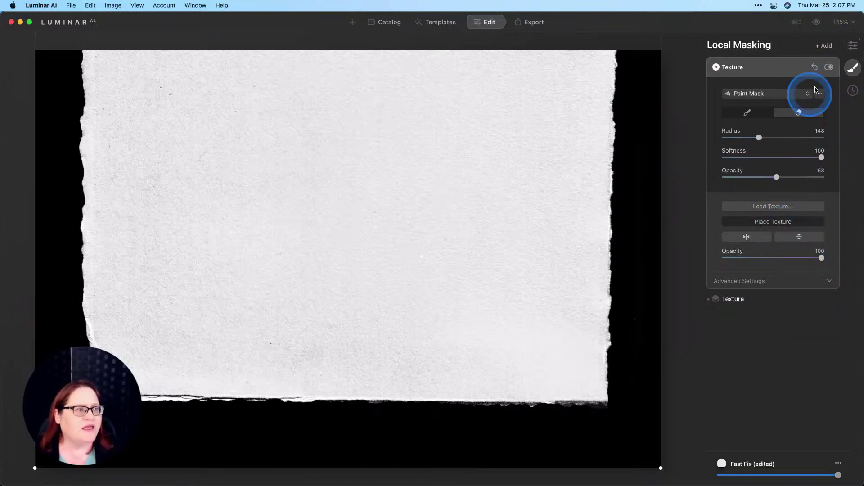
left_click(849, 24)
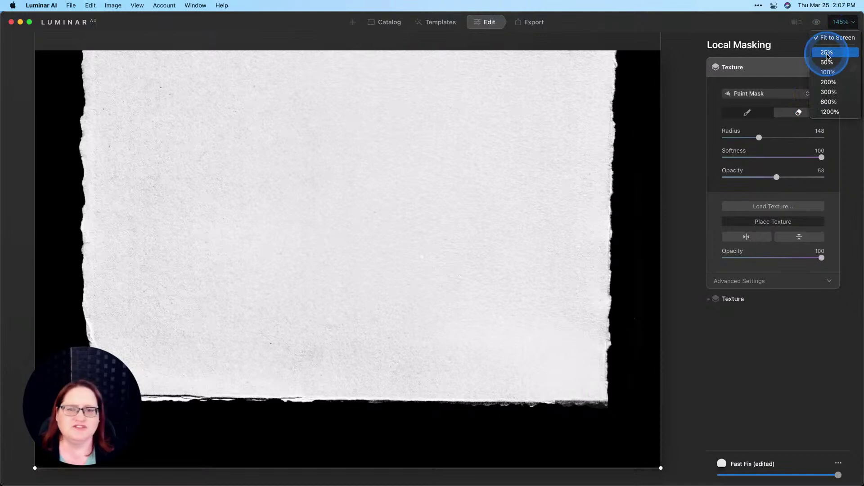
left_click(831, 54)
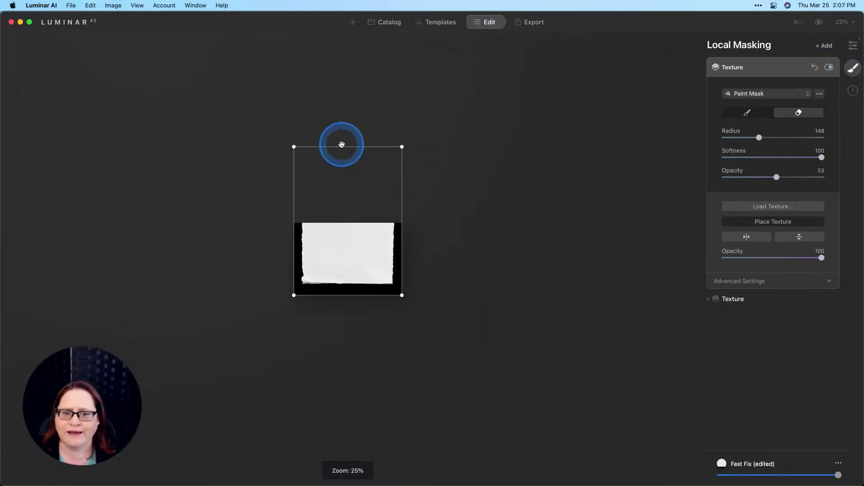
left_click_drag(339, 150, 334, 224)
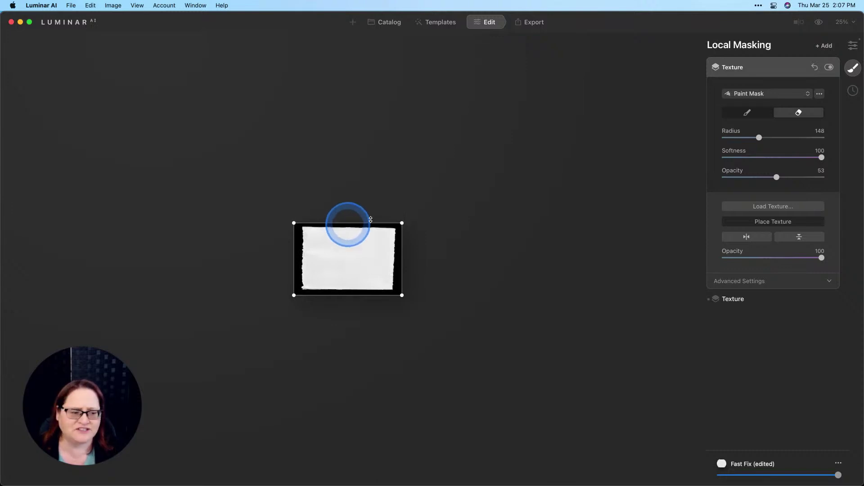
left_click(547, 310)
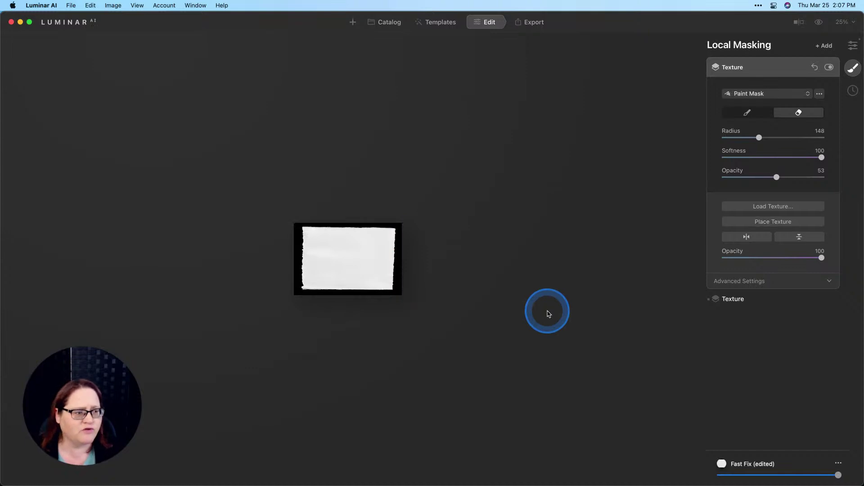
left_click(843, 22)
left_click(835, 40)
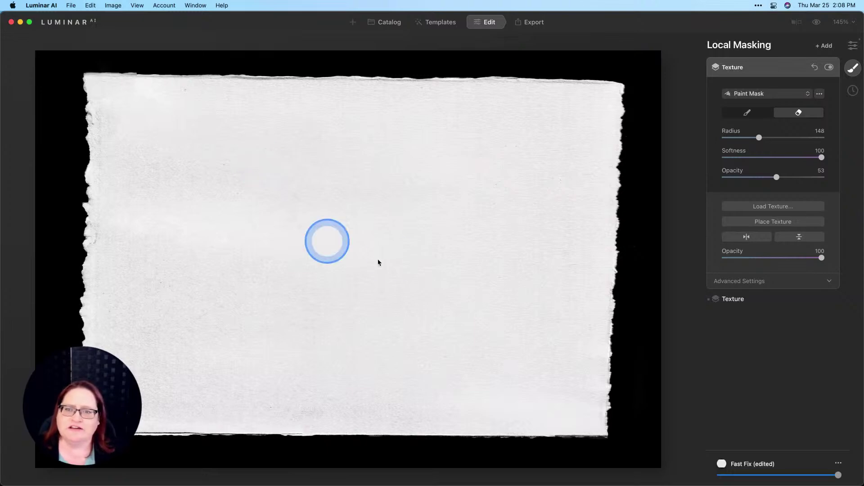
Set the texture blend to Multiply after trying Darken and Normal, and erase the lamppost top.
left_click(754, 283)
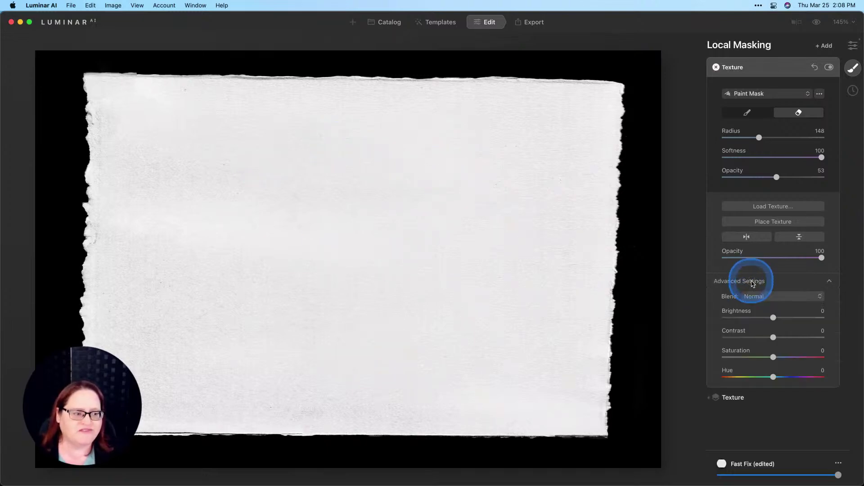
left_click(781, 296)
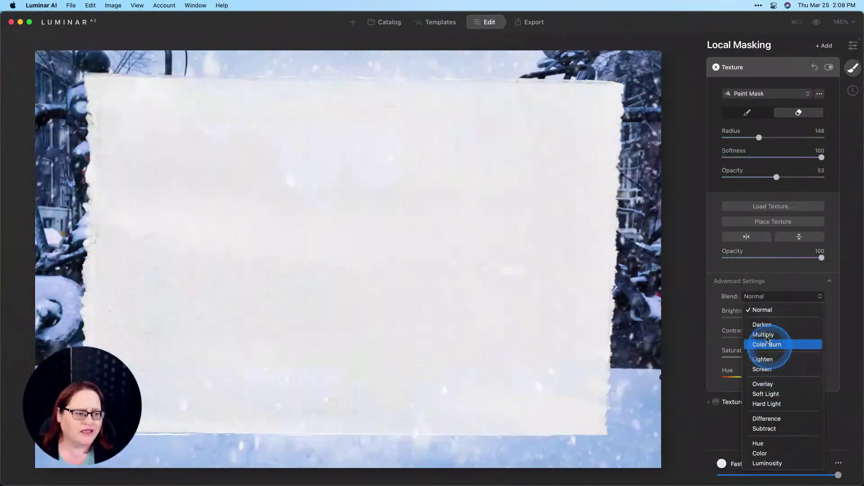
left_click(768, 327)
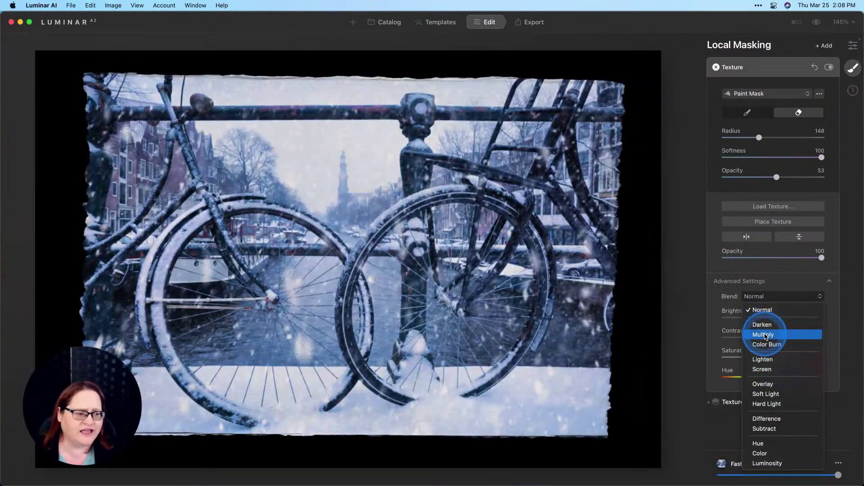
left_click(757, 325)
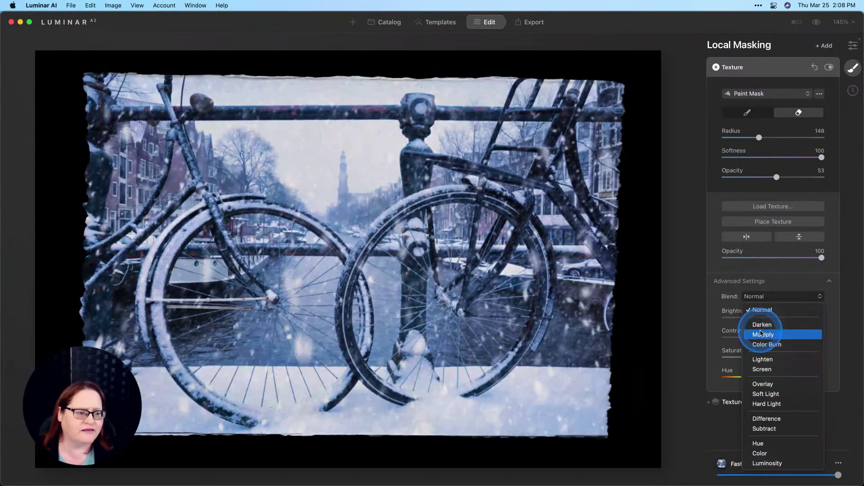
left_click(762, 334)
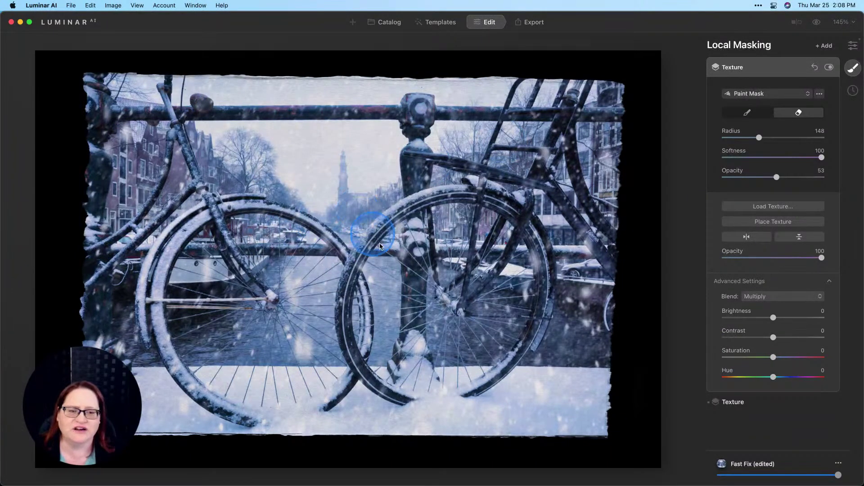
left_click(787, 301)
left_click(780, 311)
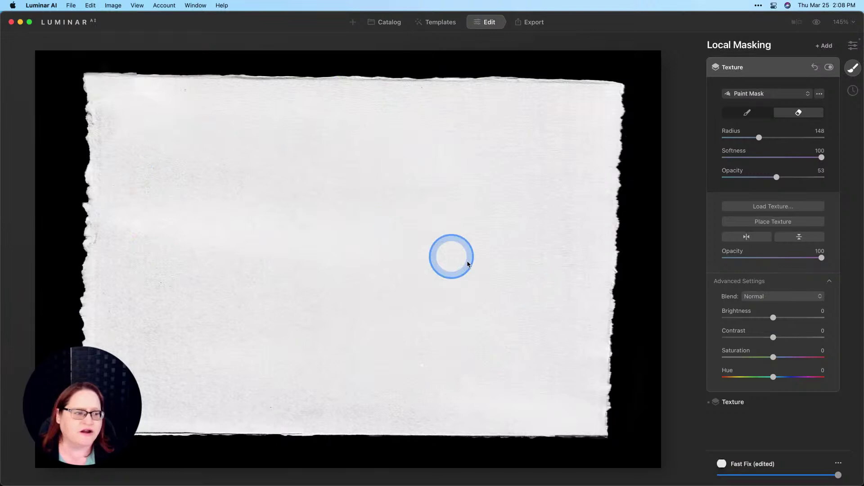
left_click(813, 297)
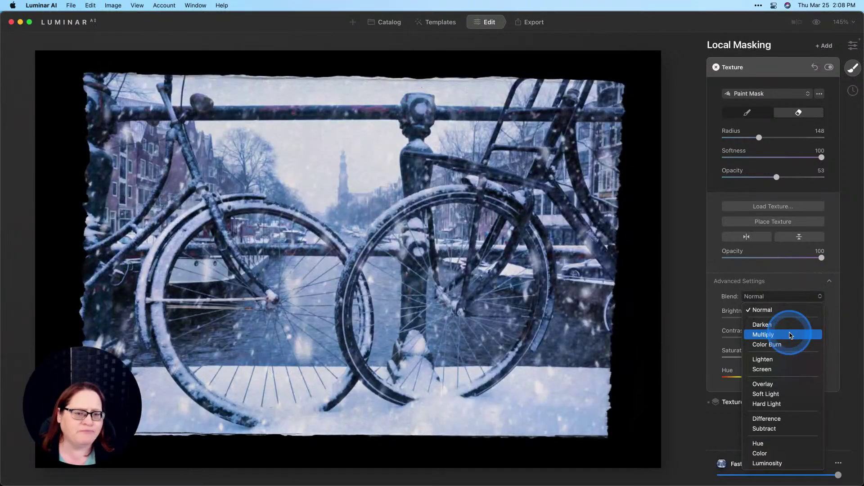
left_click(794, 334)
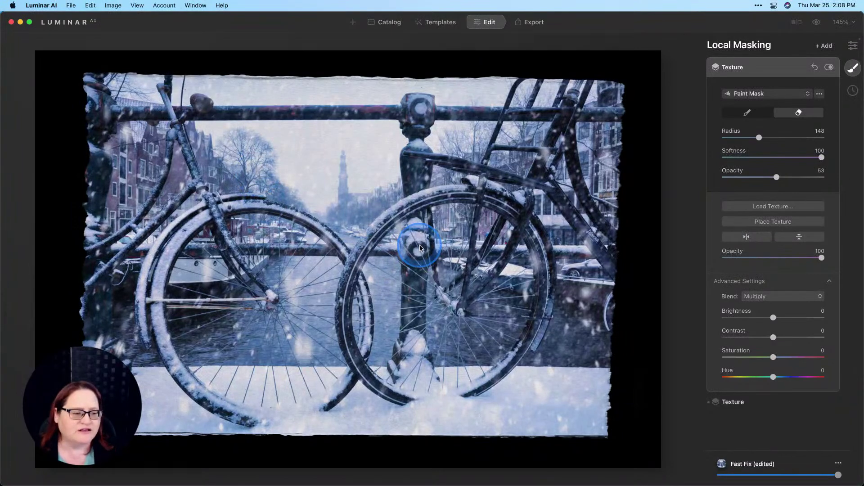
left_click_drag(409, 239, 409, 238)
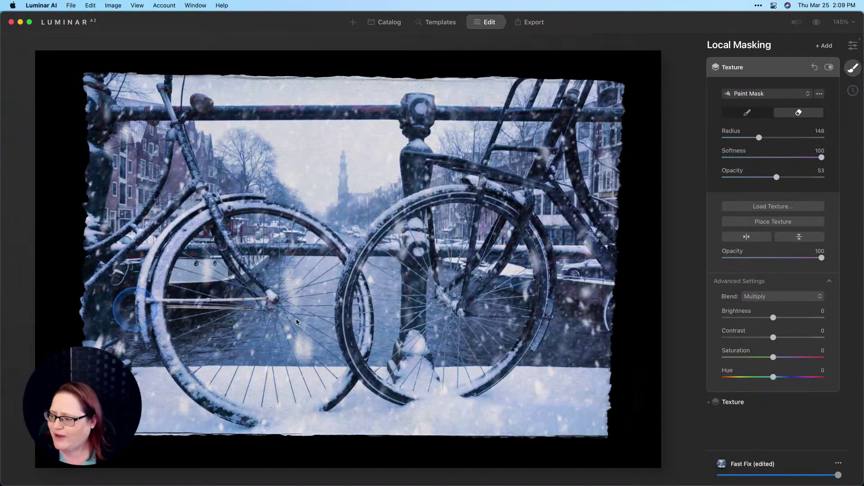
Erase texture along the bike post, then swap the Multiply texture for the white torn-edge one at 88.
mouse_move(401, 320)
left_mouse_down()
mouse_move(409, 289)
mouse_move(428, 294)
left_mouse_up()
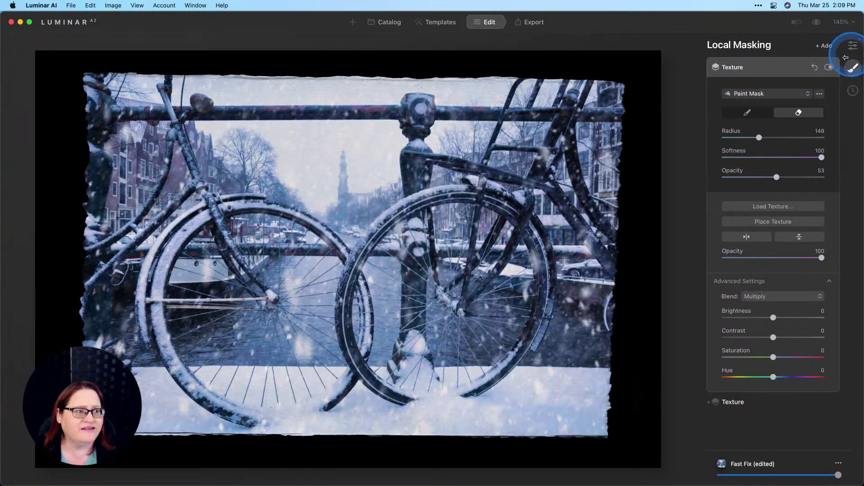
left_click(829, 68)
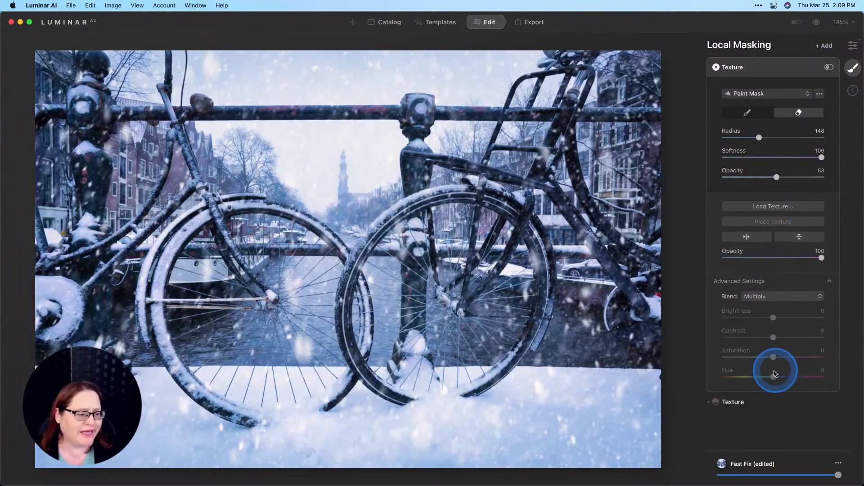
left_click(760, 406)
left_click(829, 88)
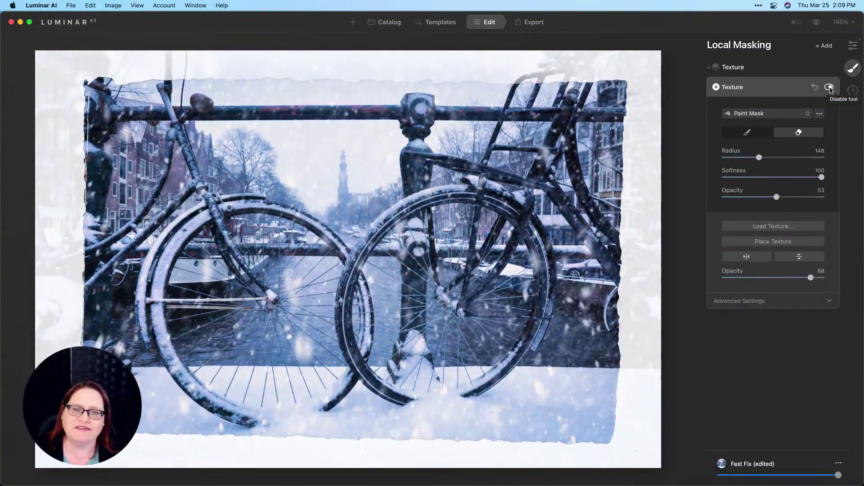
Re-enable the Multiply torn-paper texture and test its Opacity slider, leaving it at 100.
left_click(783, 67)
left_click(830, 67)
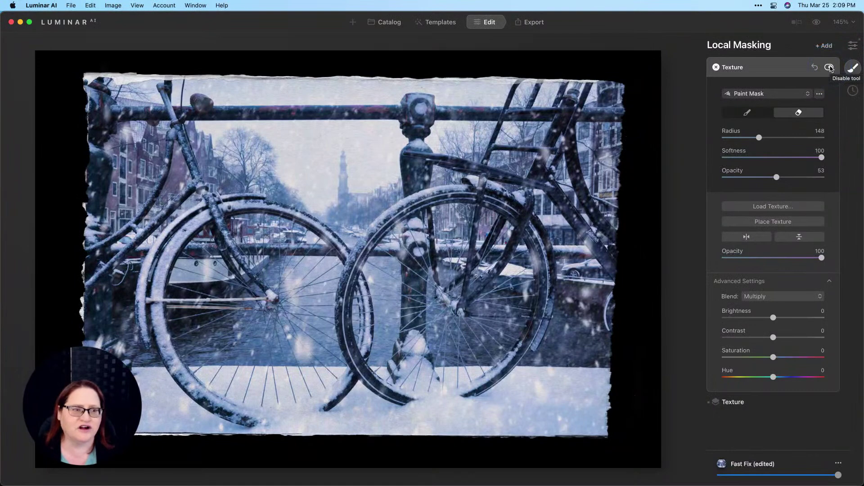
mouse_move(802, 50)
left_mouse_down()
mouse_move(785, 39)
mouse_move(776, 89)
left_mouse_up()
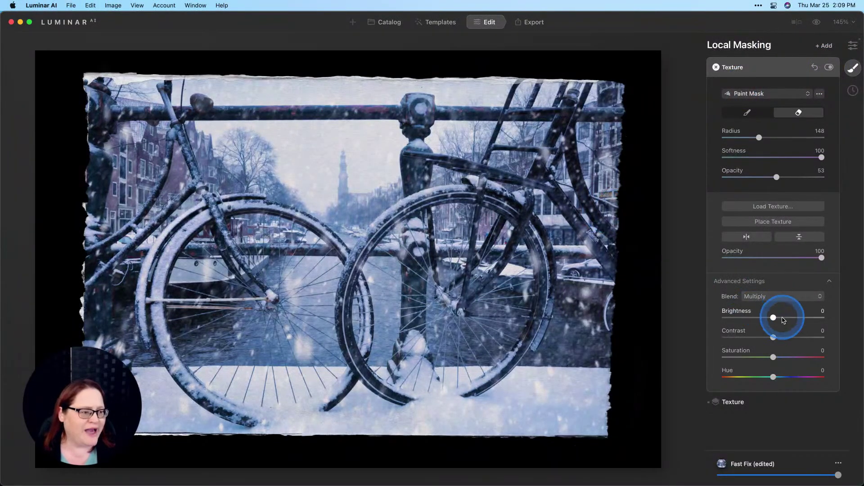
left_click_drag(822, 258, 844, 264)
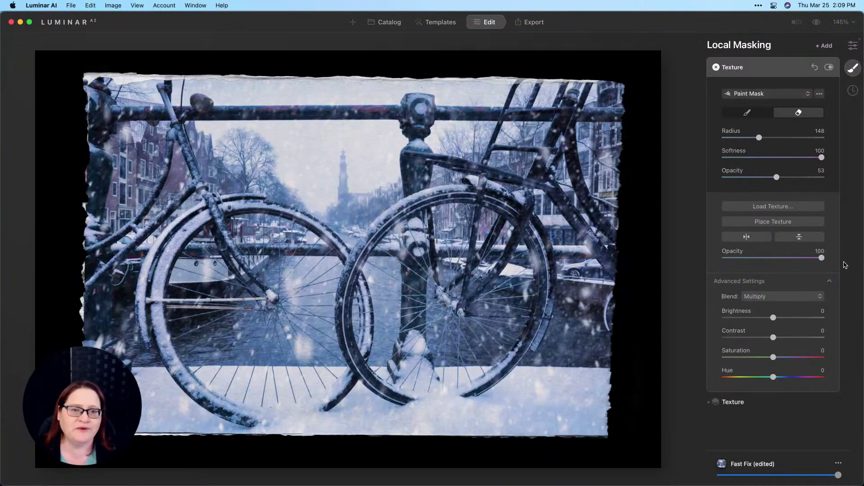
left_click(840, 261)
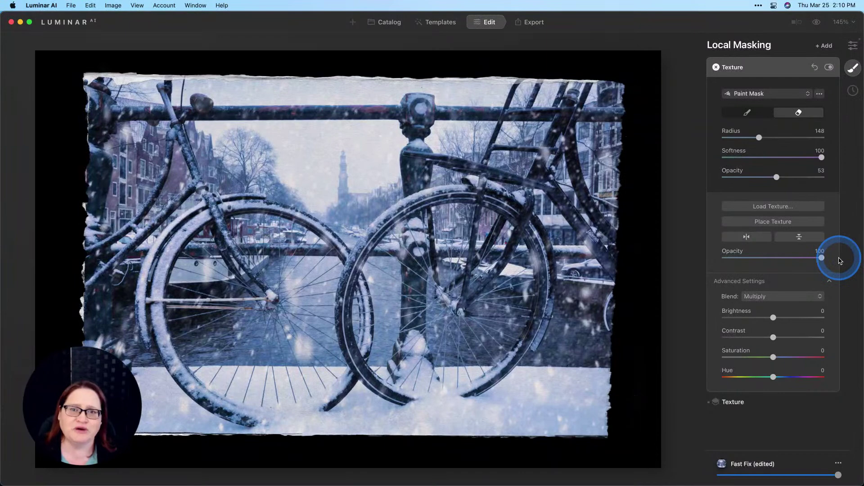